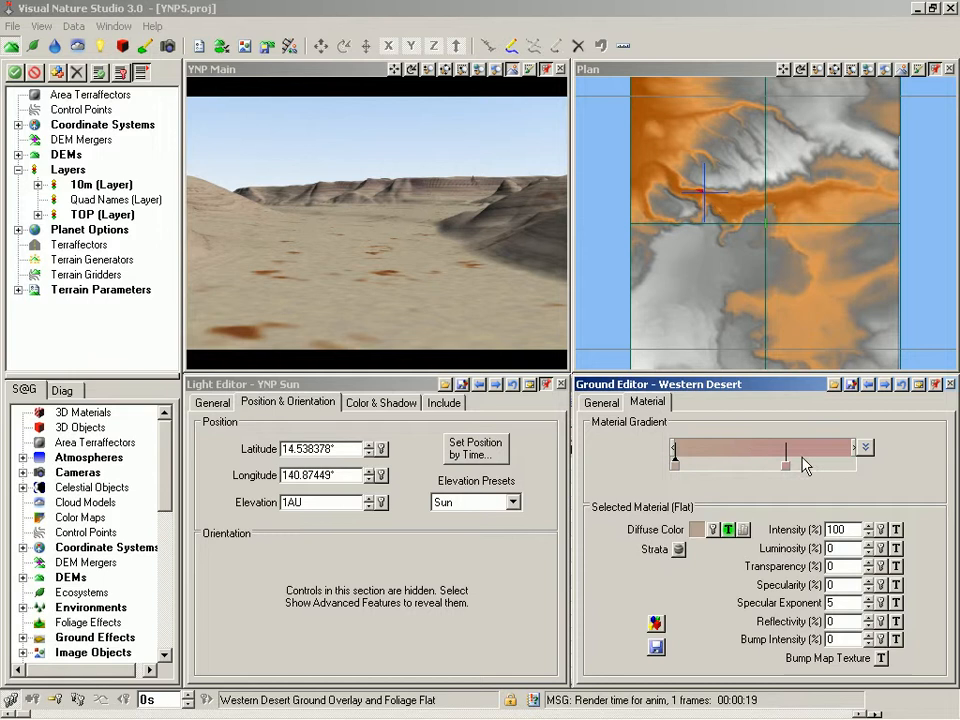
- Examine the Western Desert material gradient's Flat and Steep materials and the Slope (deg) texture that drives it
click(865, 450)
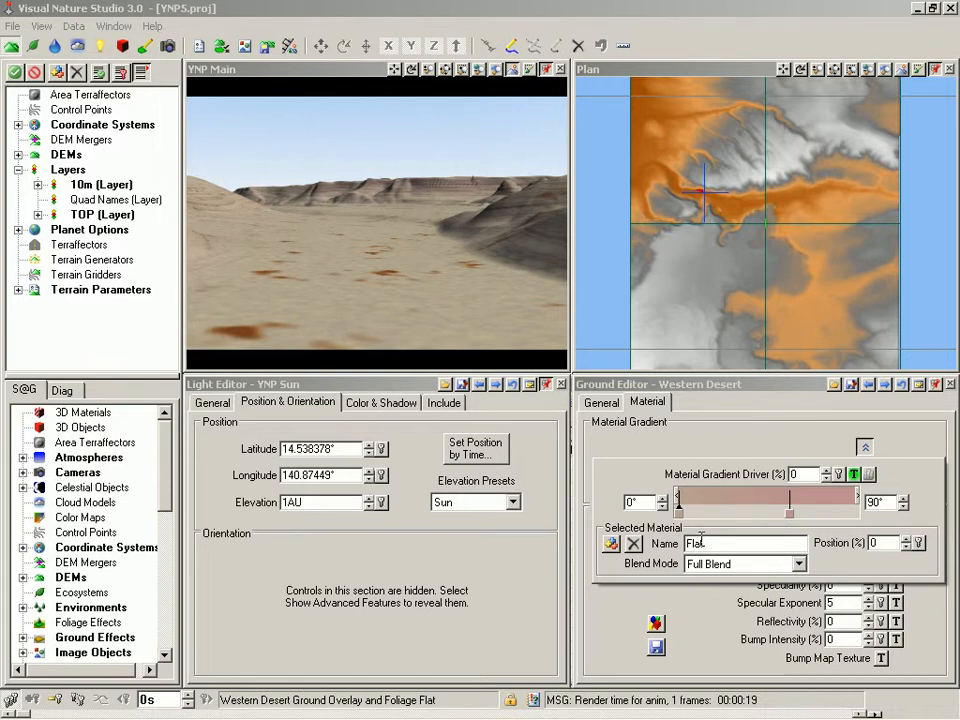
click(791, 512)
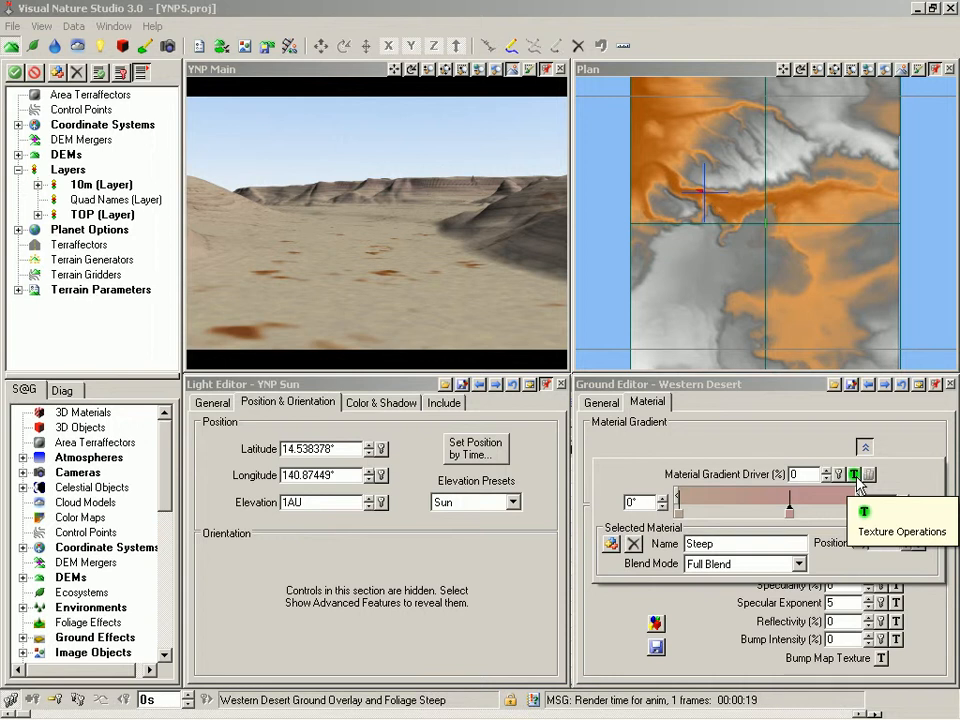
click(855, 476)
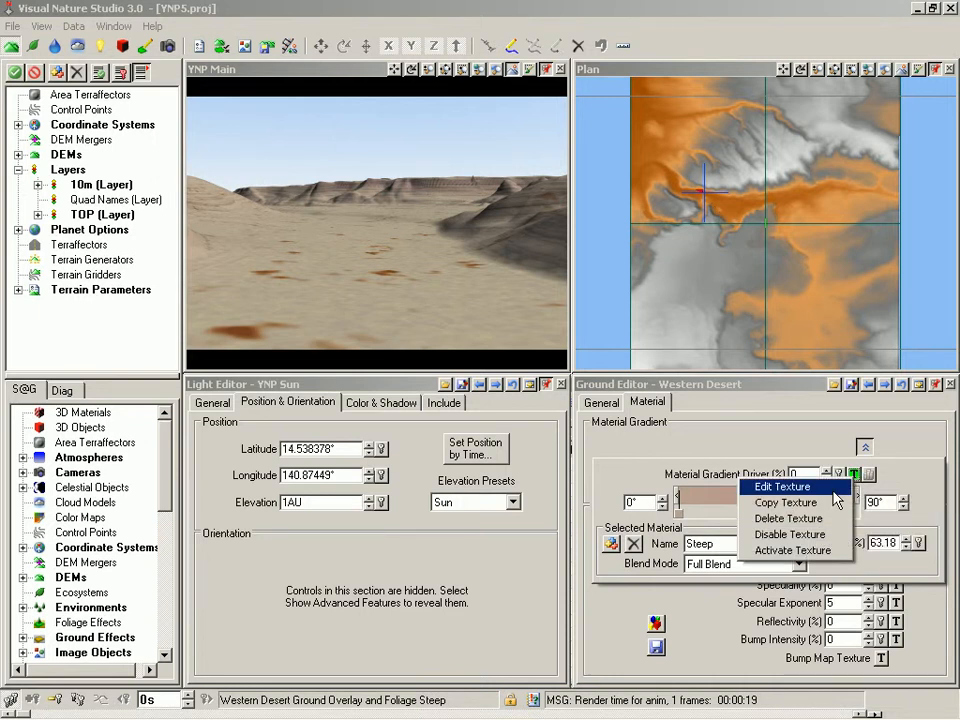
click(838, 488)
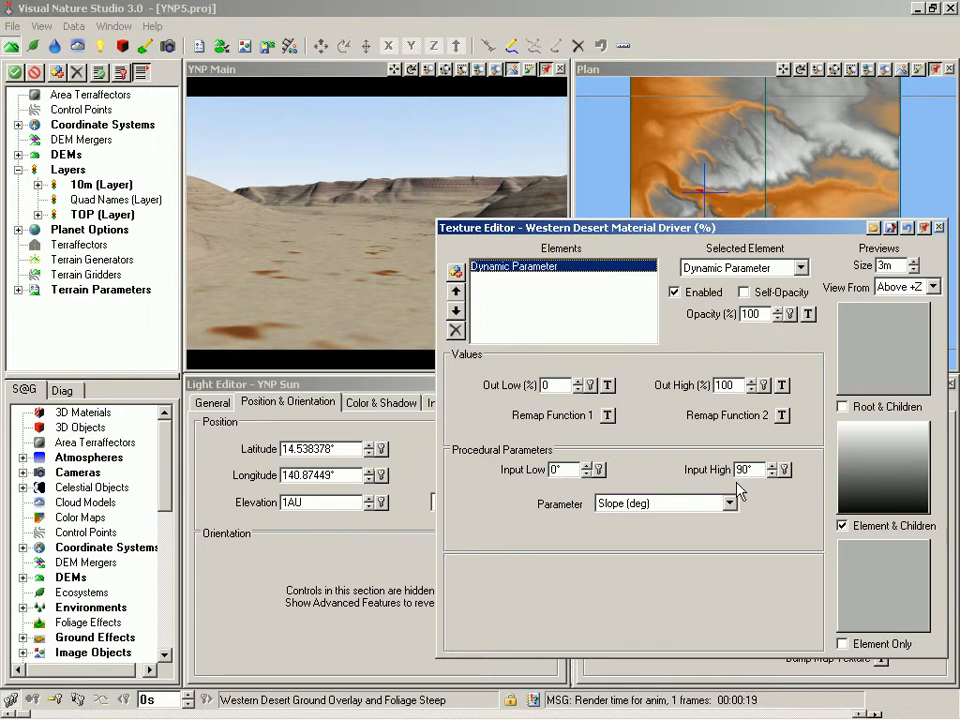
drag(749, 236, 394, 231)
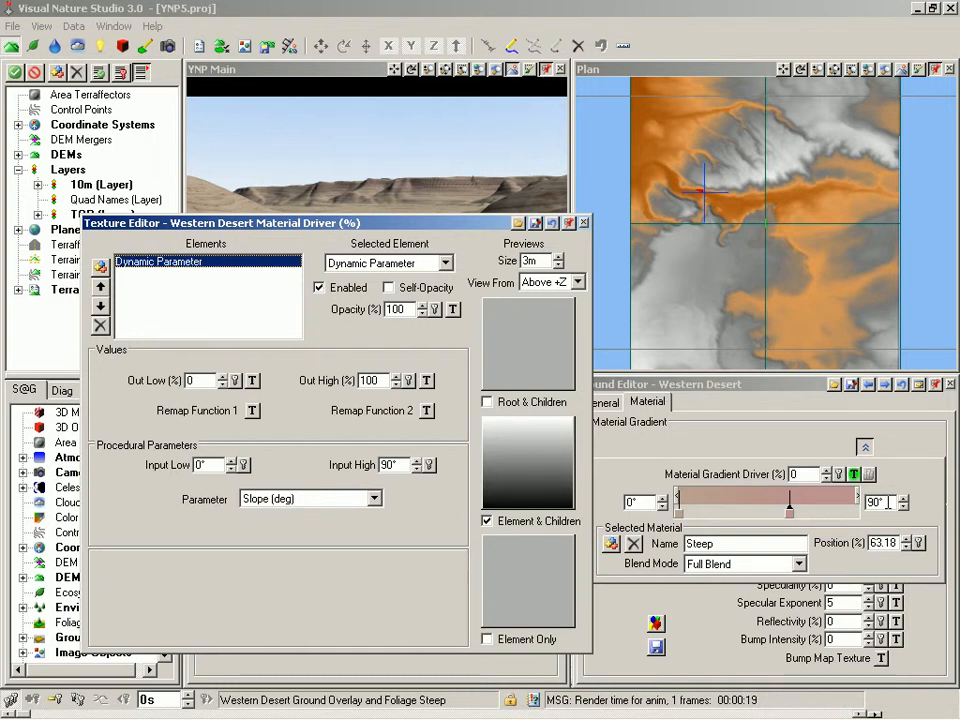
click(585, 223)
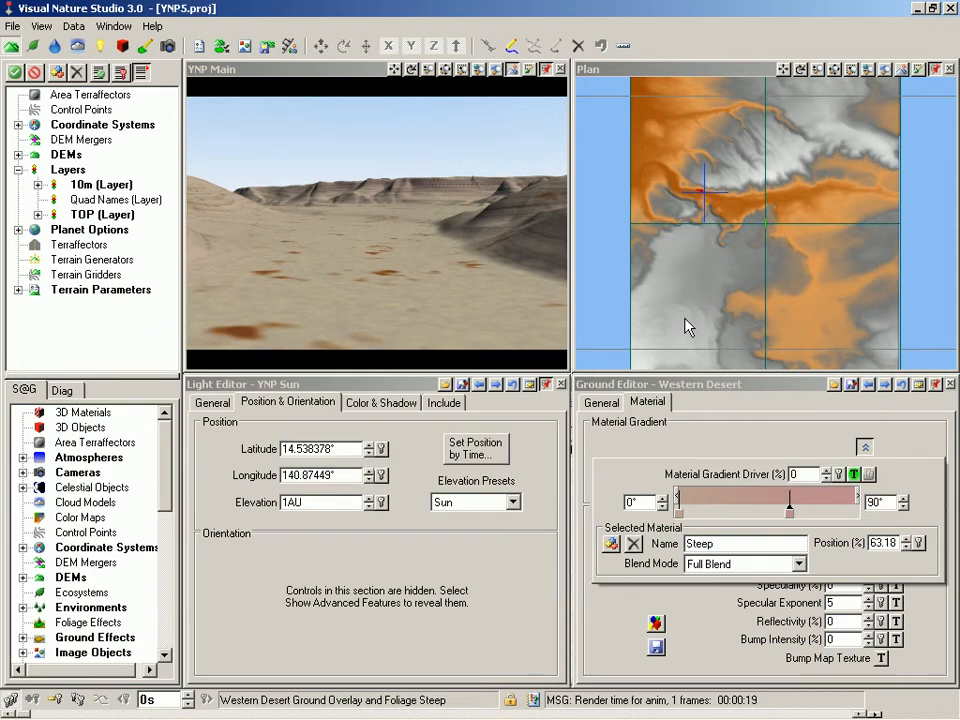
- Set the Flat material's diffuse color to RGB 255, 255, 0 and disable its diffuse color texture
click(679, 512)
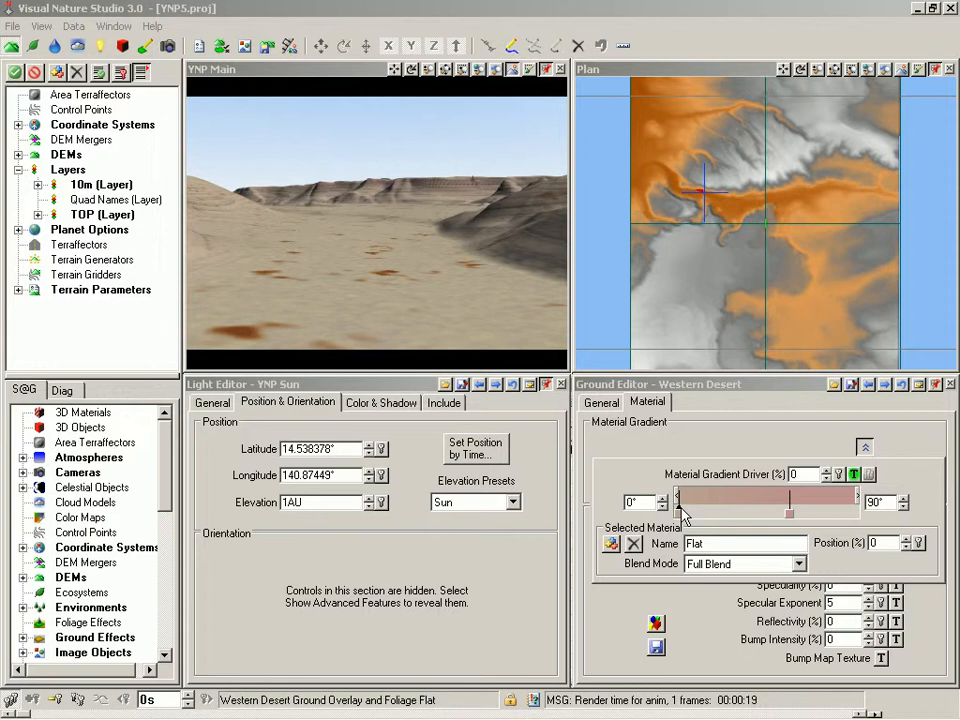
click(866, 449)
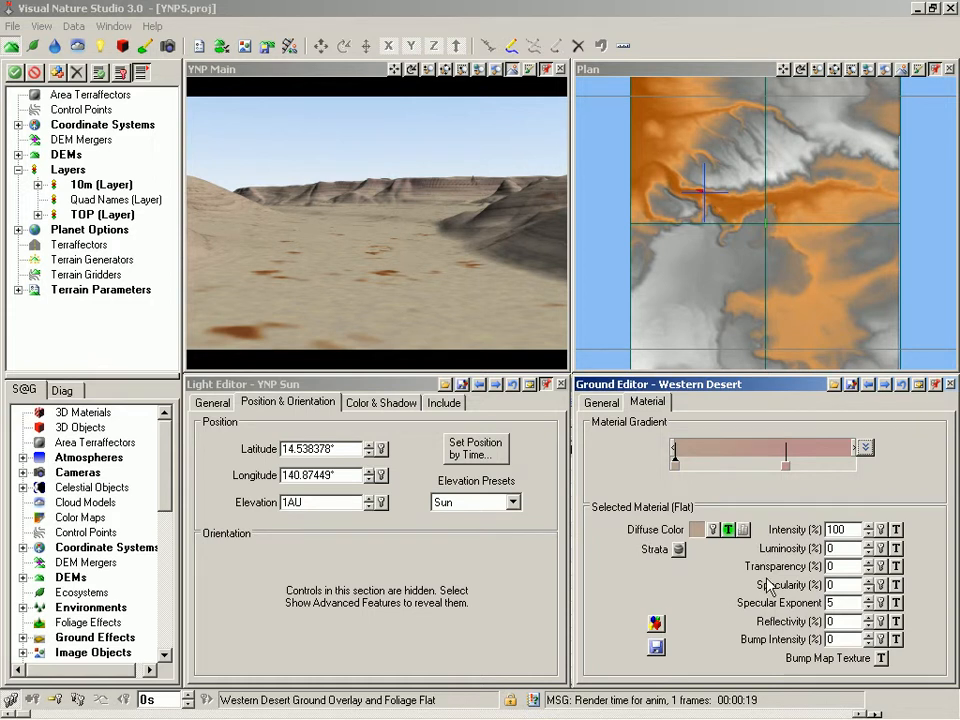
click(697, 530)
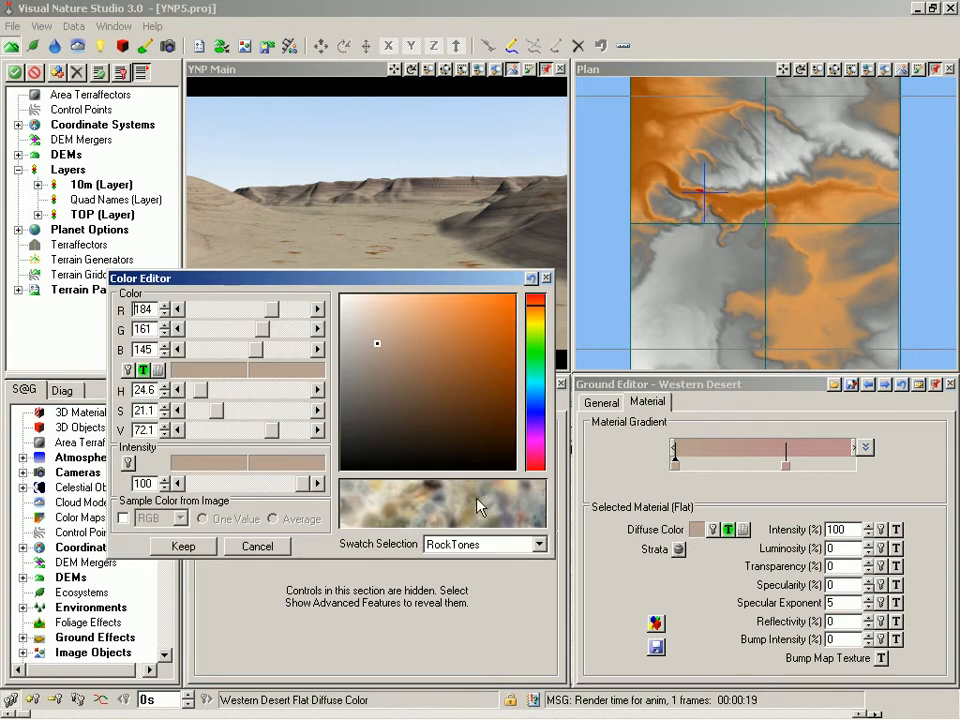
double_click(146, 309)
text(255)
double_click(146, 329)
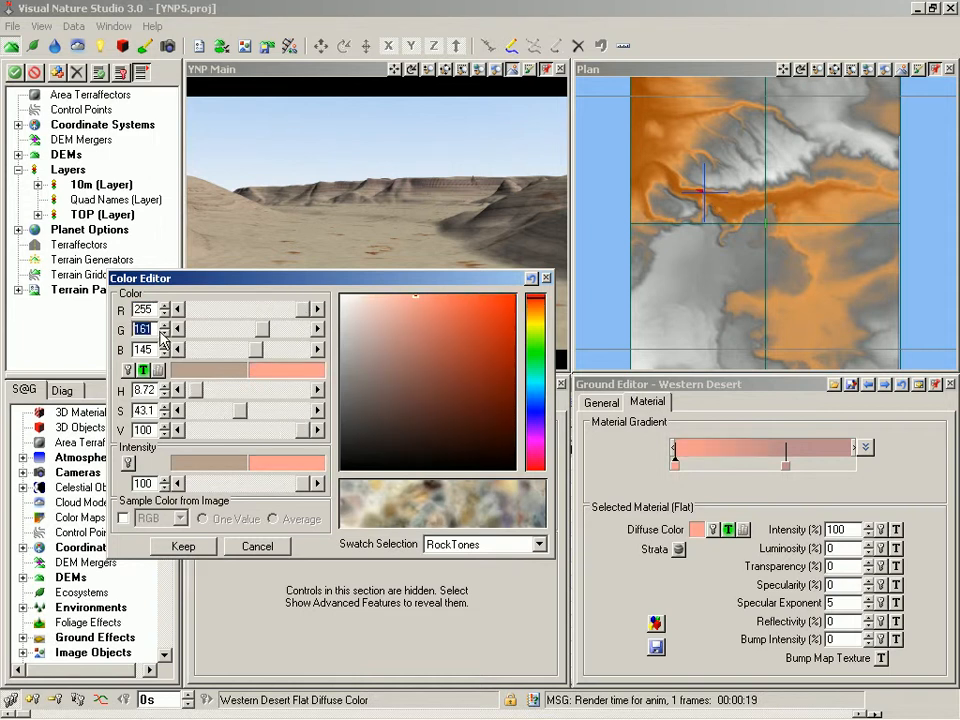
text(255)
double_click(146, 349)
text(0)
key(Tab)
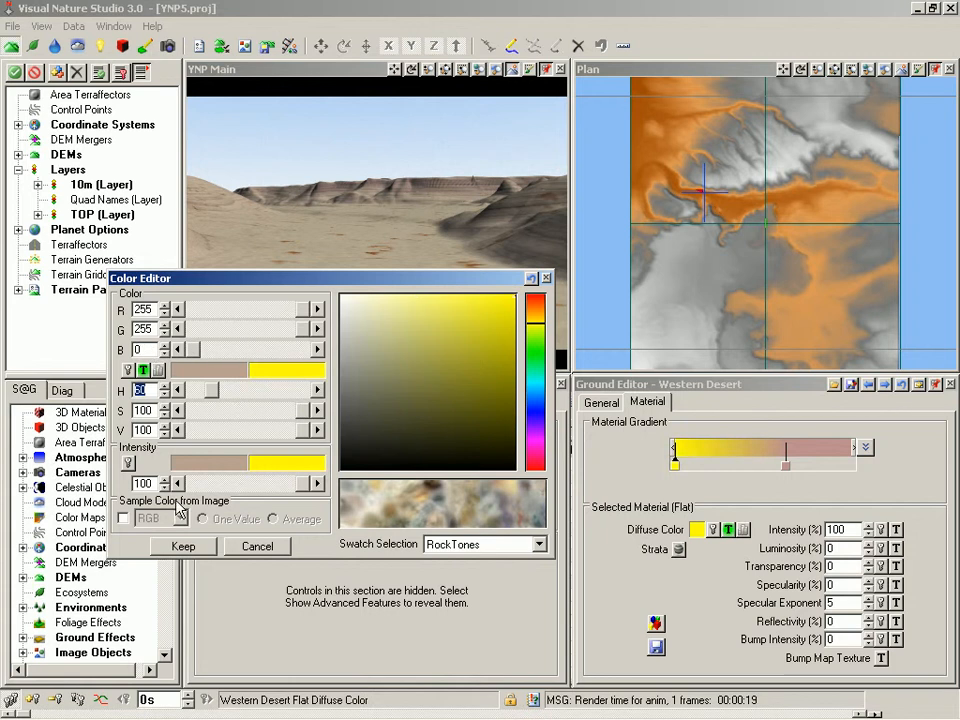
click(183, 547)
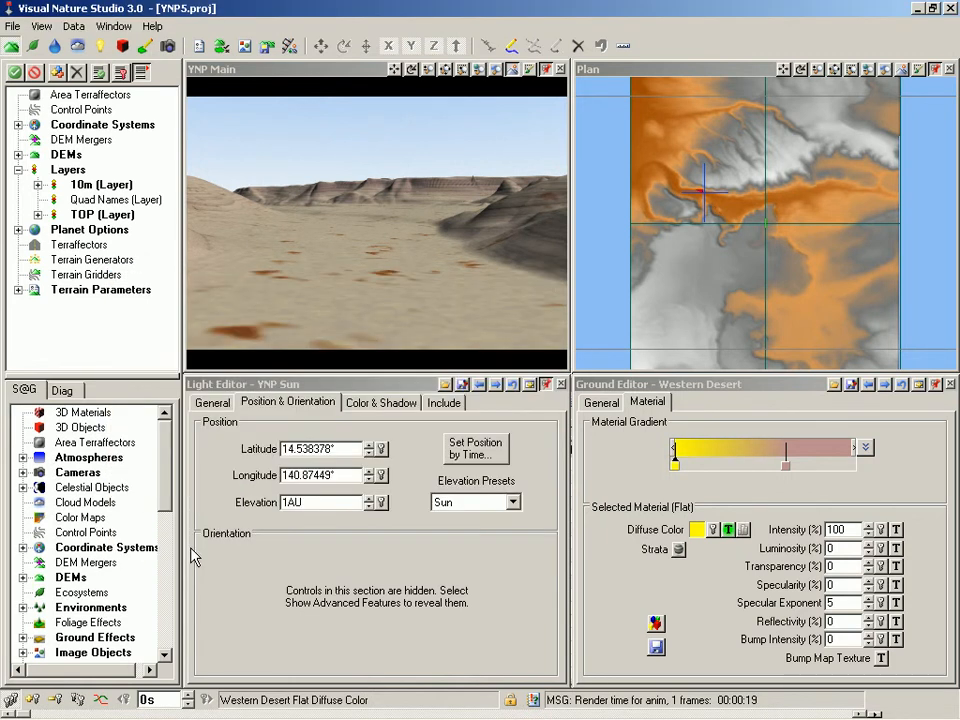
right_click(729, 529)
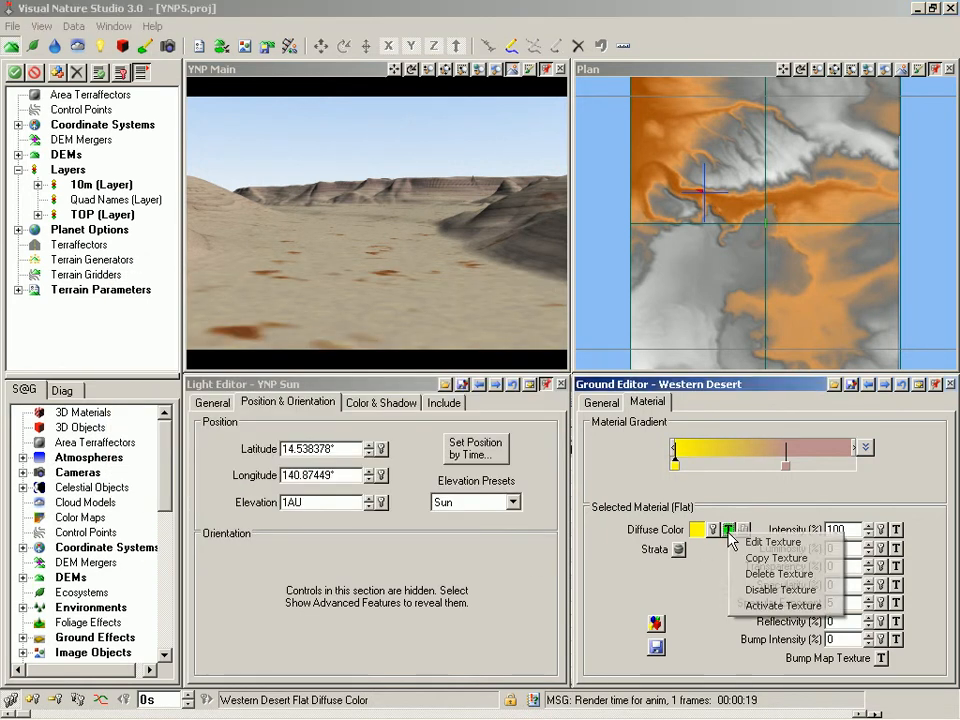
click(772, 590)
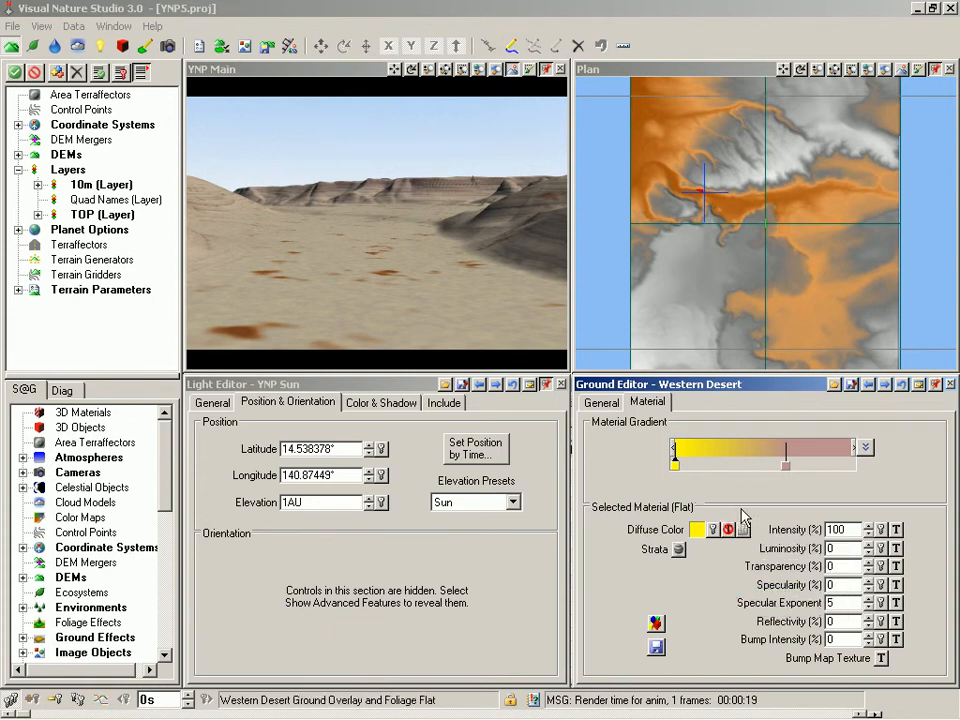
- Set the Steep material's diffuse color to RGB 0, 0, 255 and keep the change
click(787, 466)
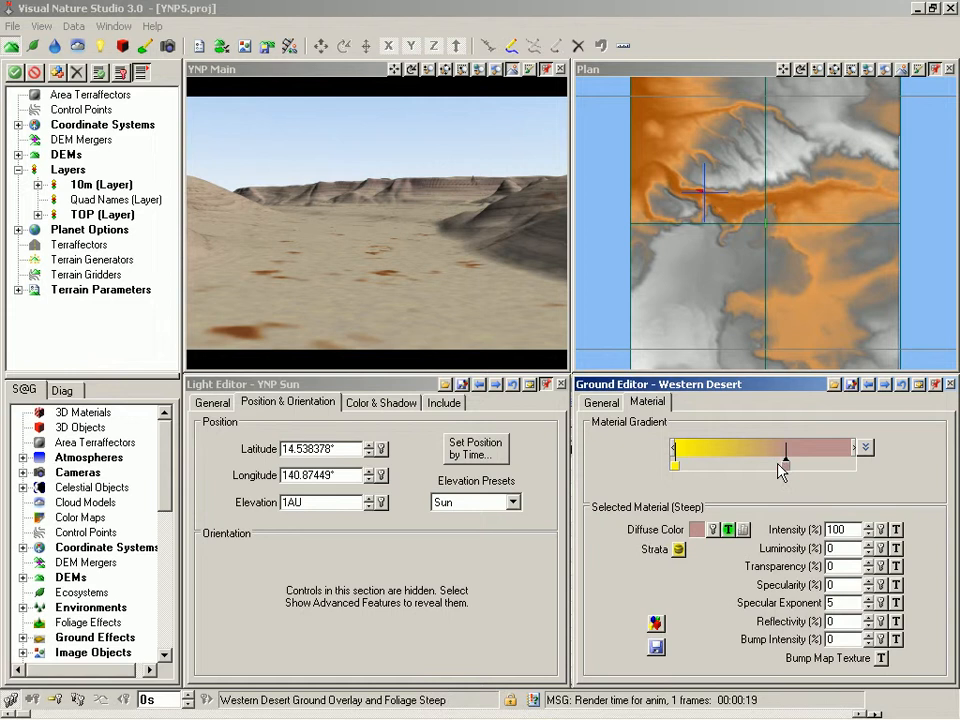
click(697, 530)
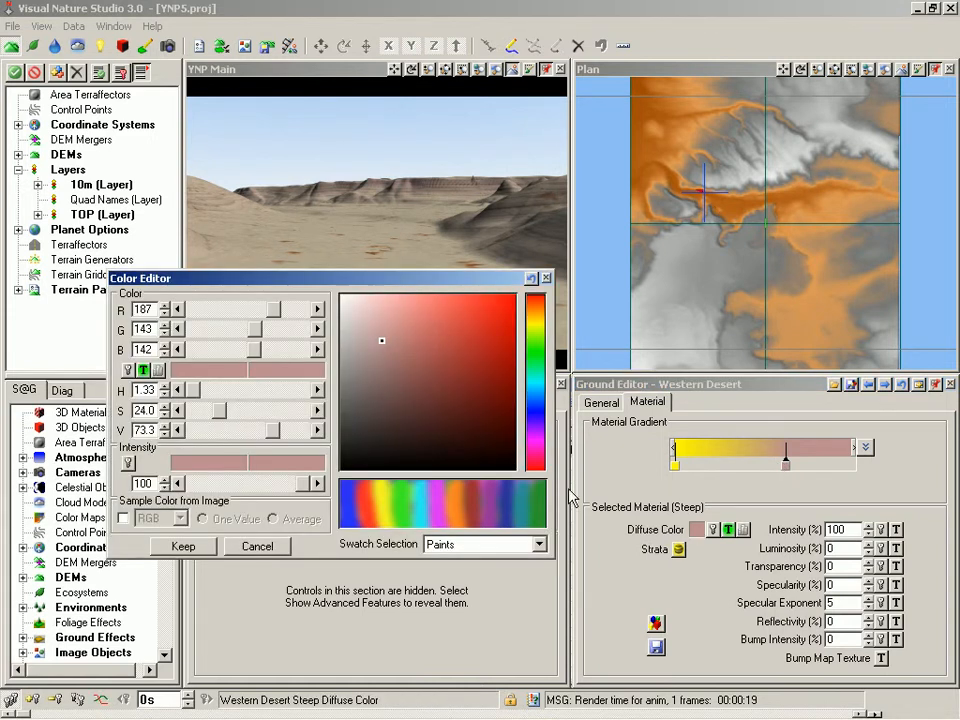
double_click(144, 309)
text(0)
key(Tab)
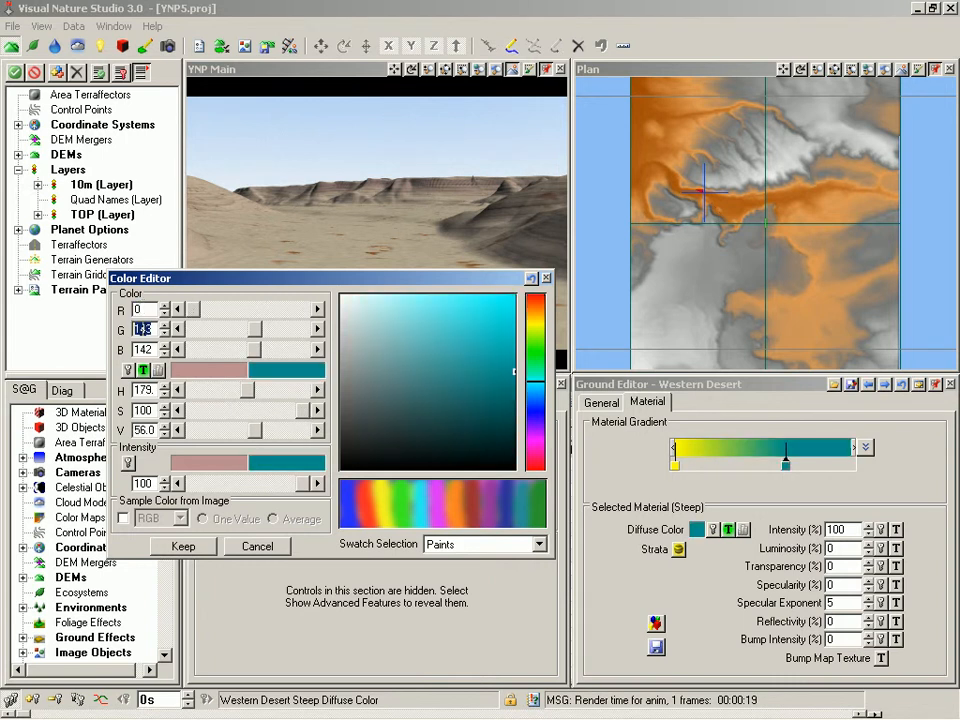
text(0)
key(Tab)
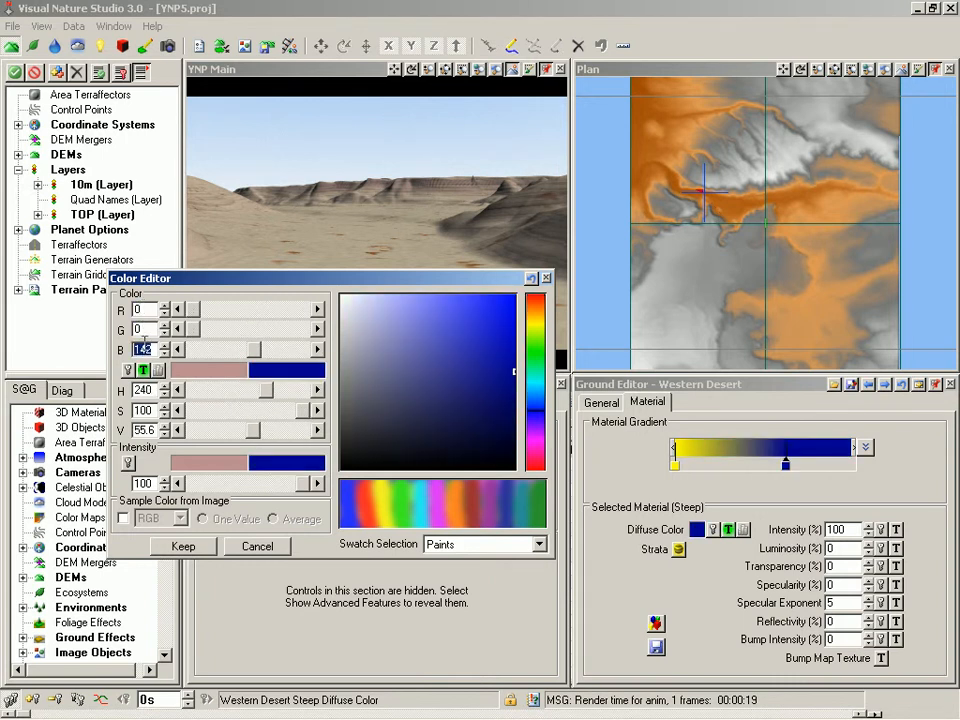
text(255)
key(Tab)
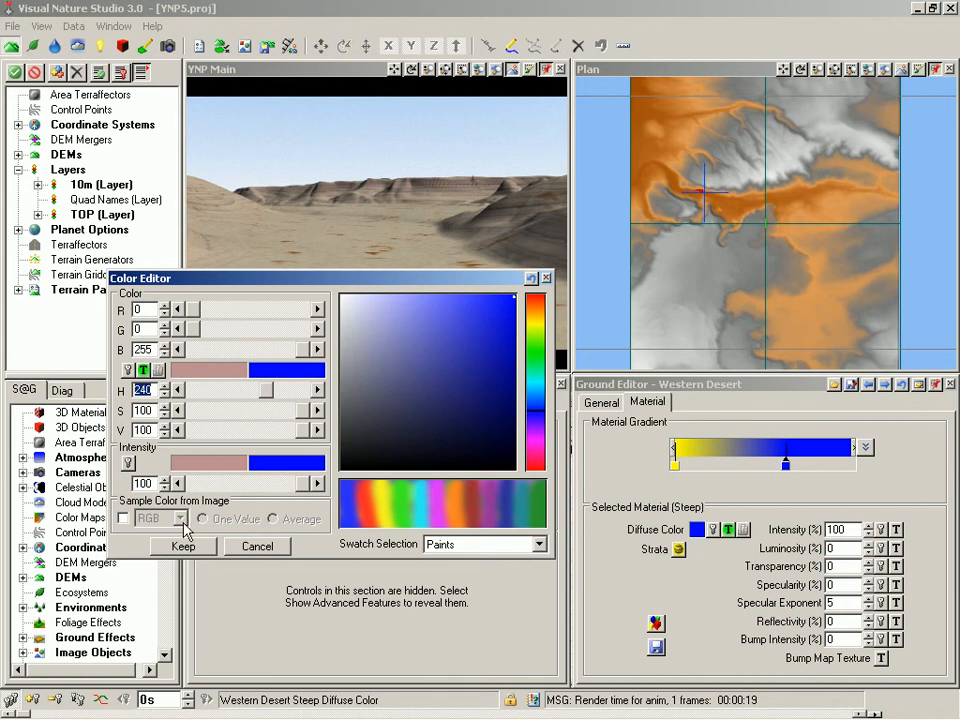
click(189, 550)
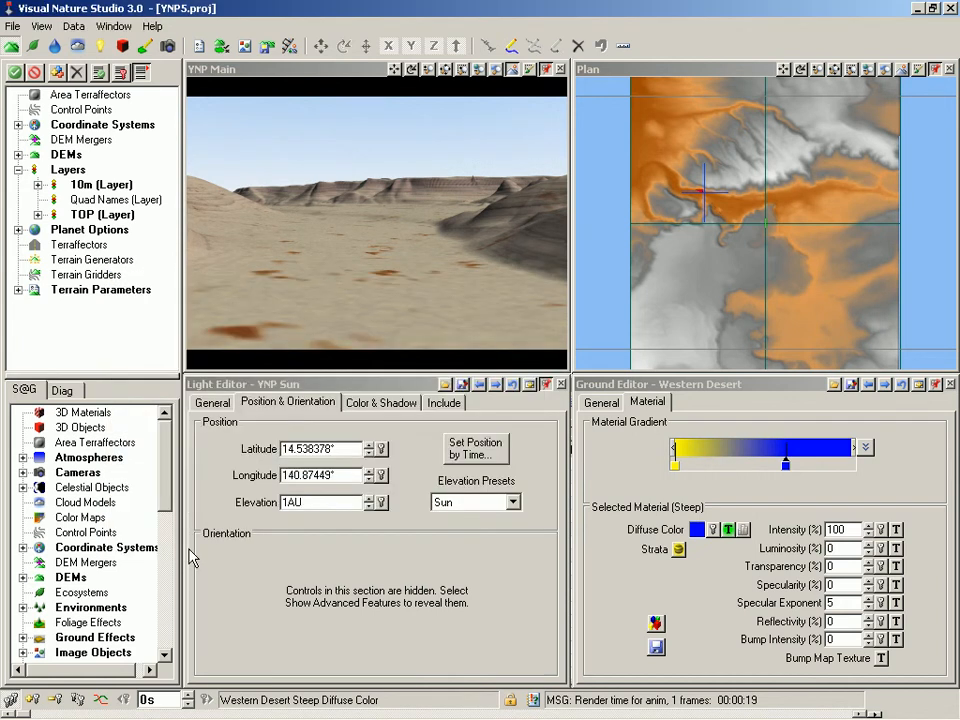
- Disable the Steep material's diffuse color texture and its strata
right_click(729, 530)
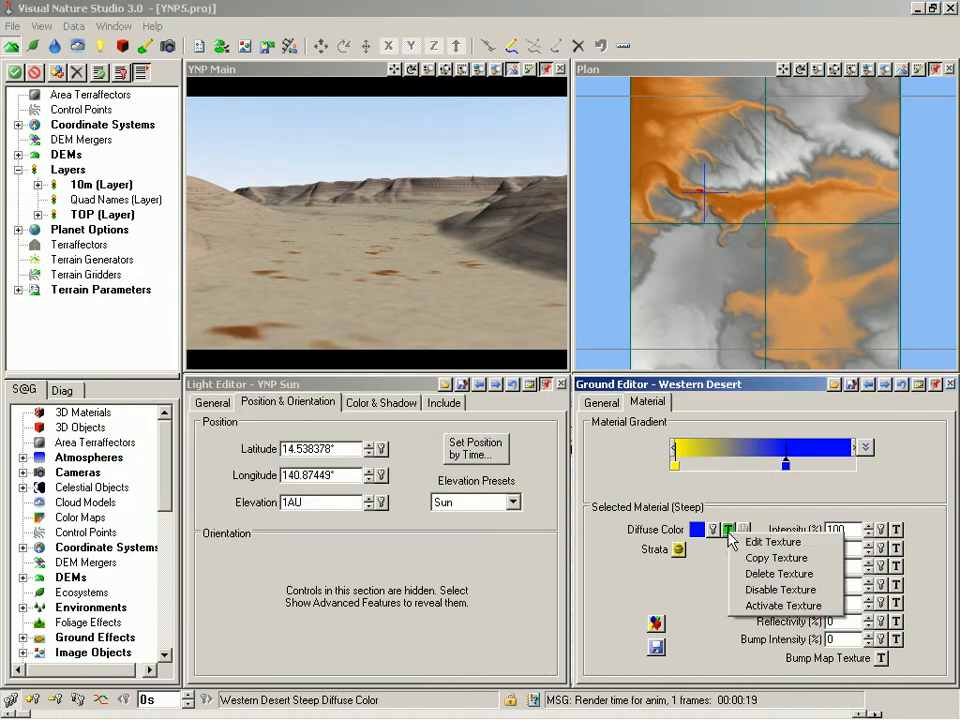
click(755, 590)
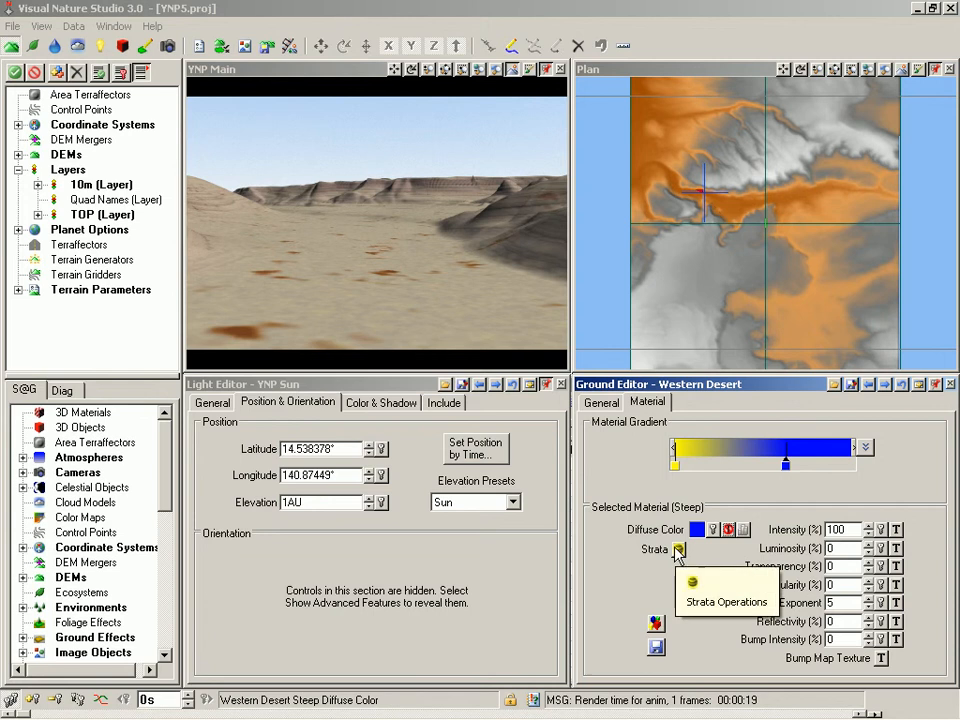
right_click(679, 551)
click(716, 616)
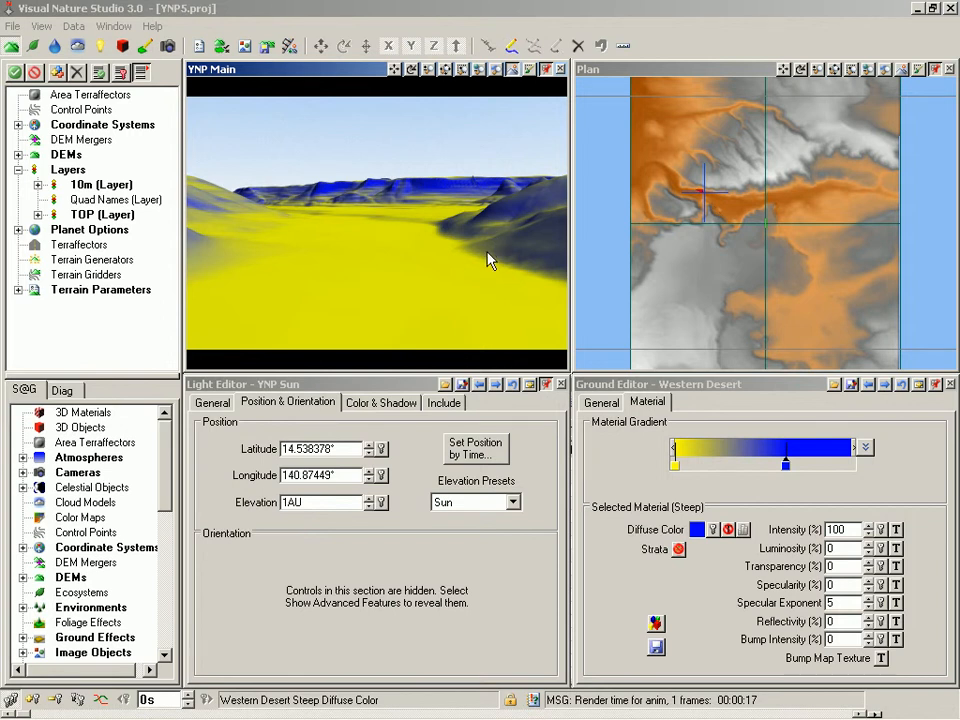
- Sample the shaded hillside in the YNP Main view and check its terrain diagnostics for the slope values
click(64, 391)
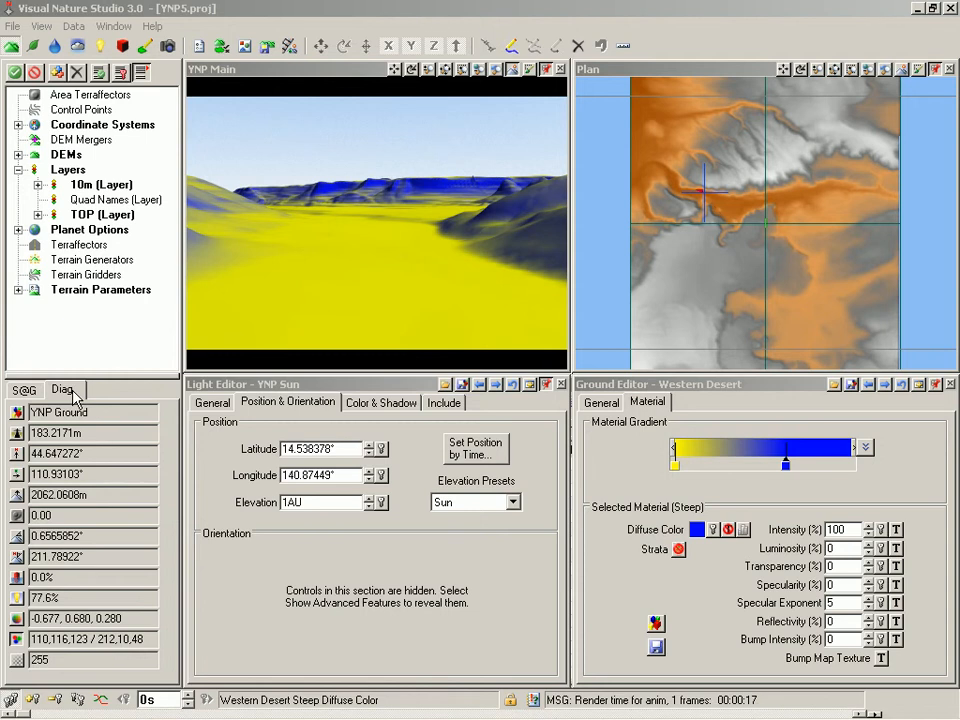
click(525, 246)
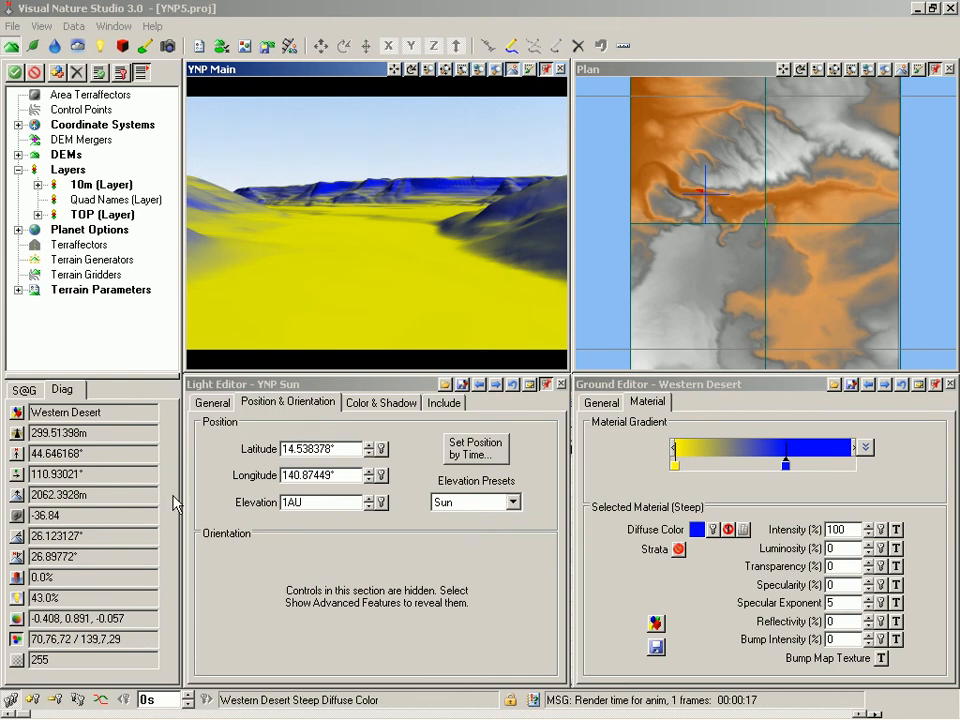
double_click(55, 556)
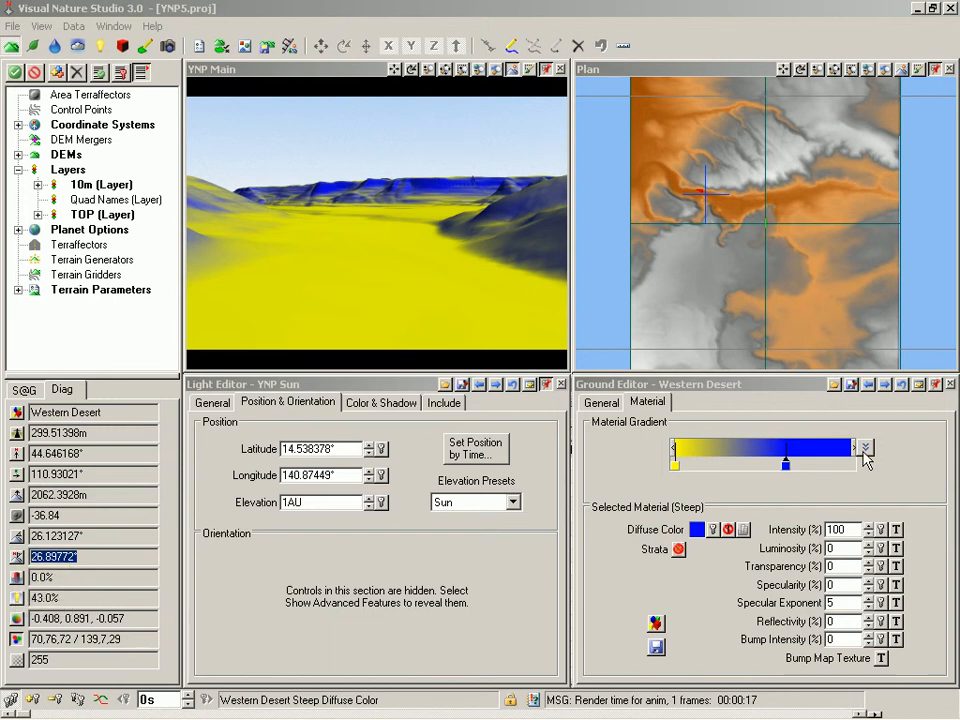
- Set the Flat material's position in the material gradient to 20%
click(866, 453)
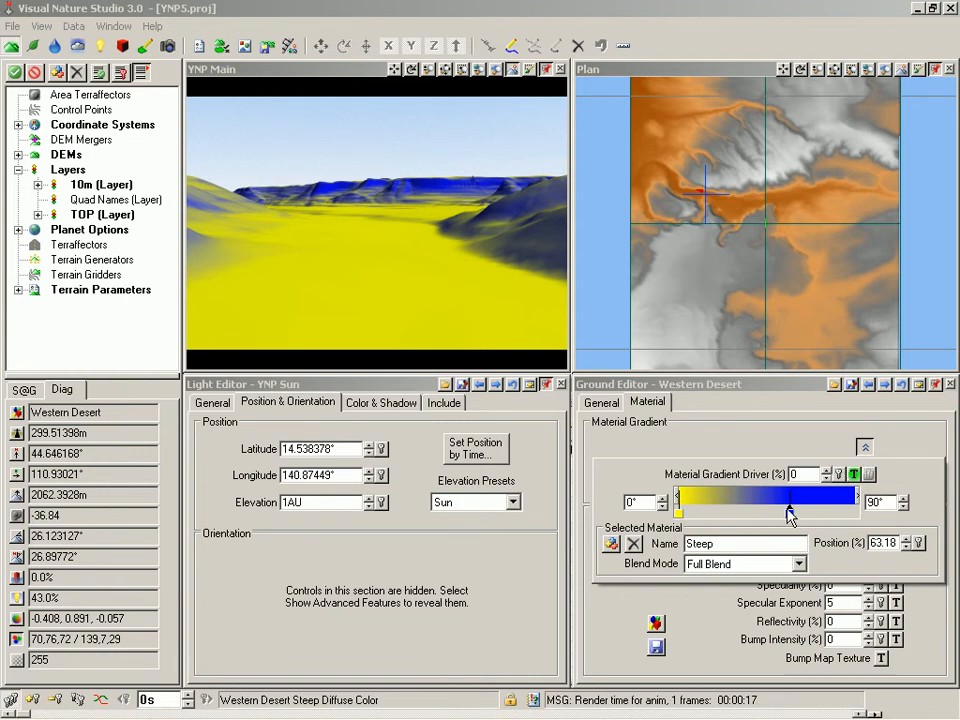
click(679, 512)
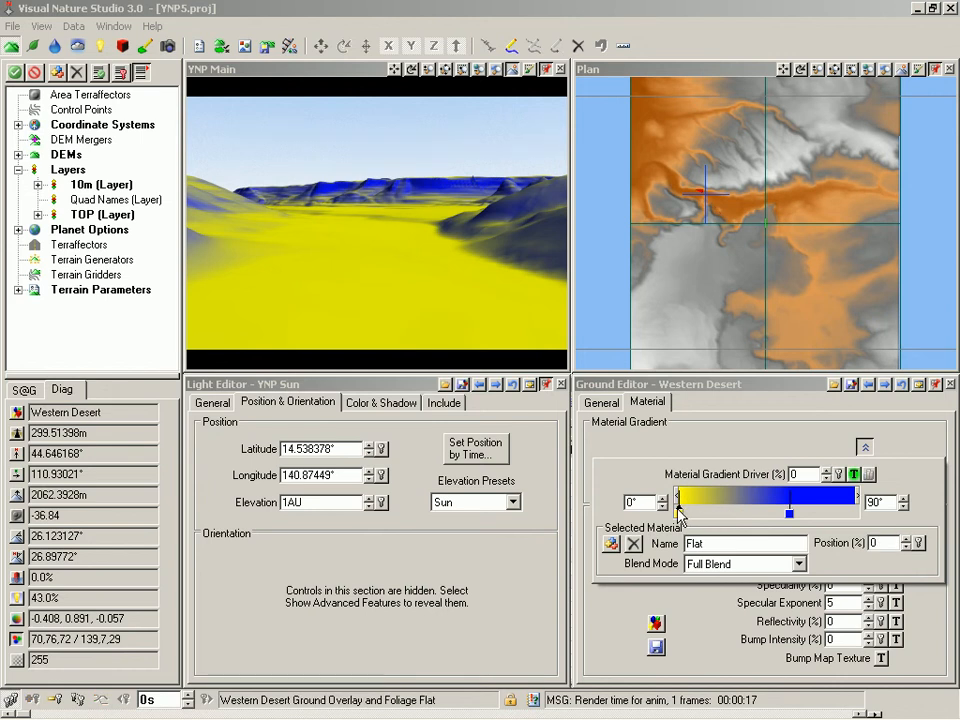
double_click(877, 543)
text(20)
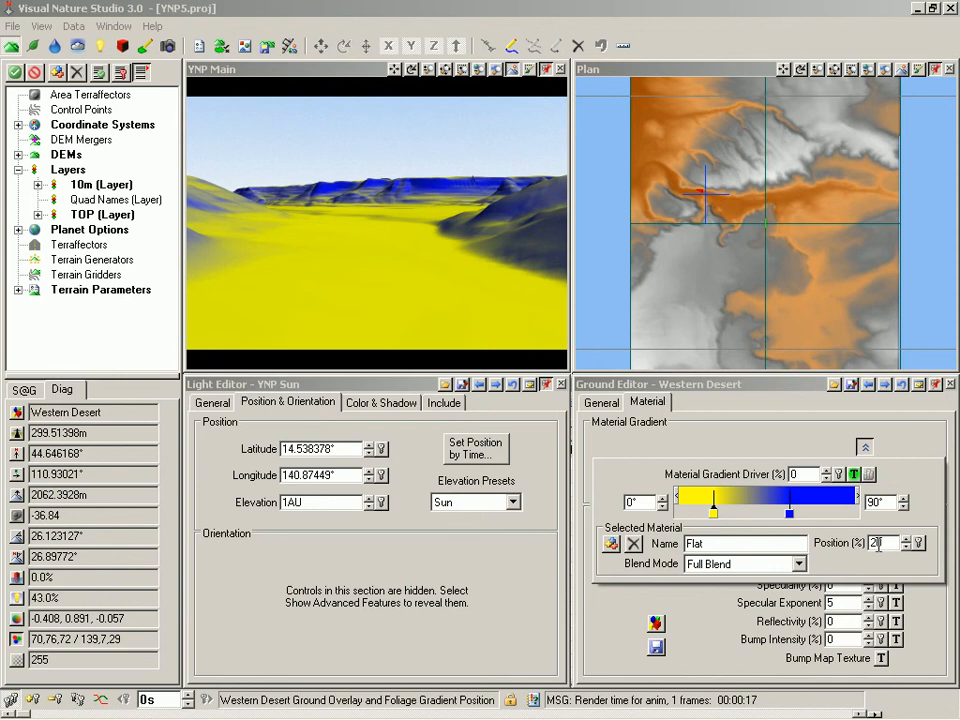
- Set the Steep material's gradient position to 30% and re-render the YNP Main view
click(789, 512)
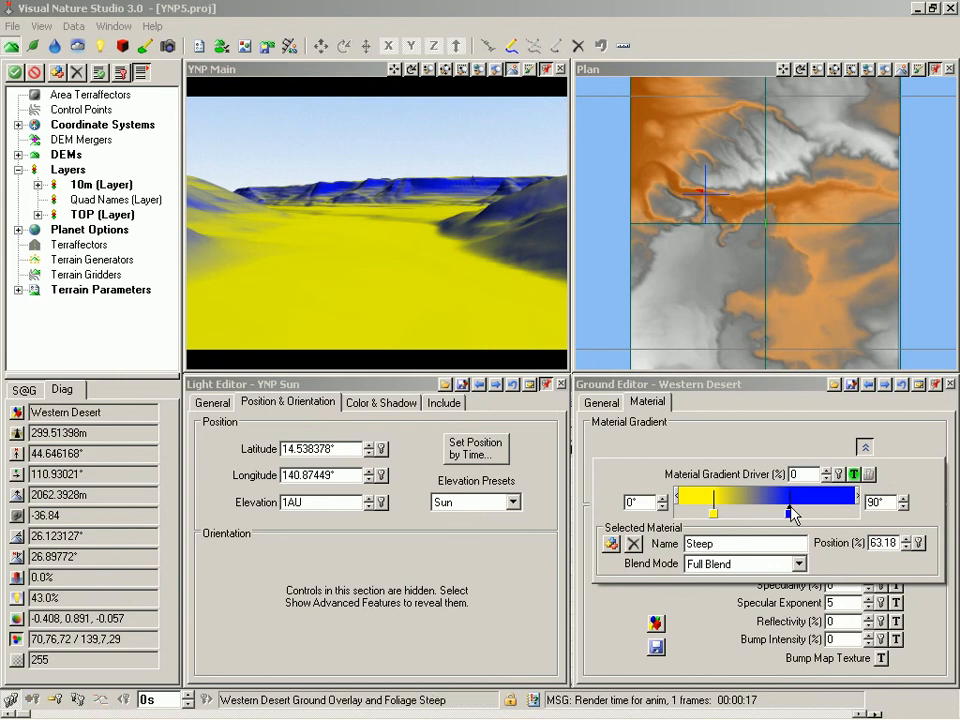
double_click(882, 543)
text(30)
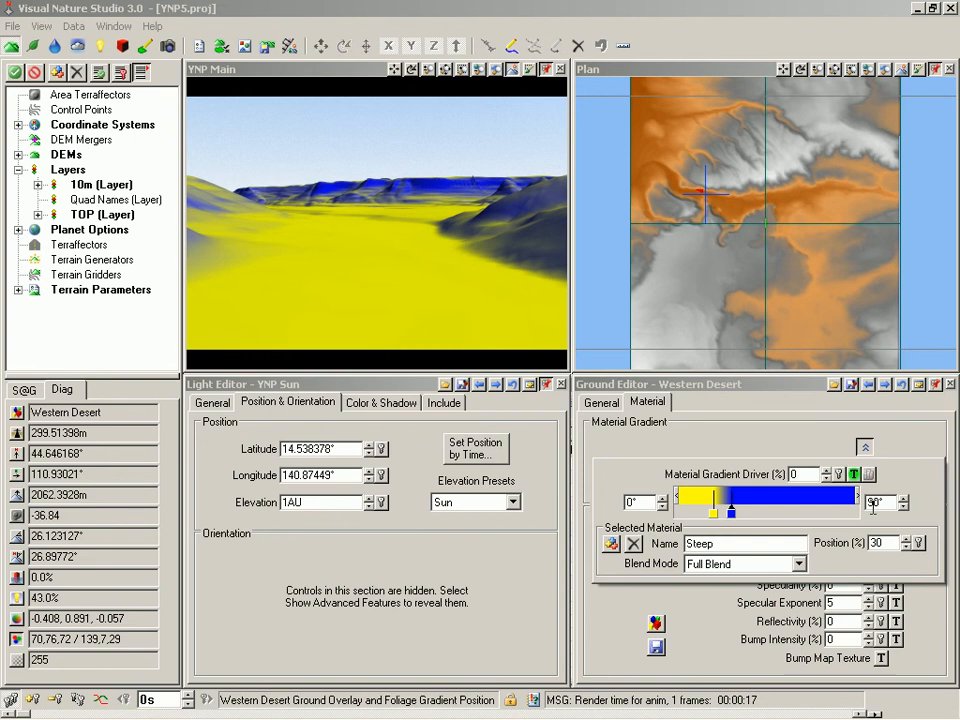
click(866, 448)
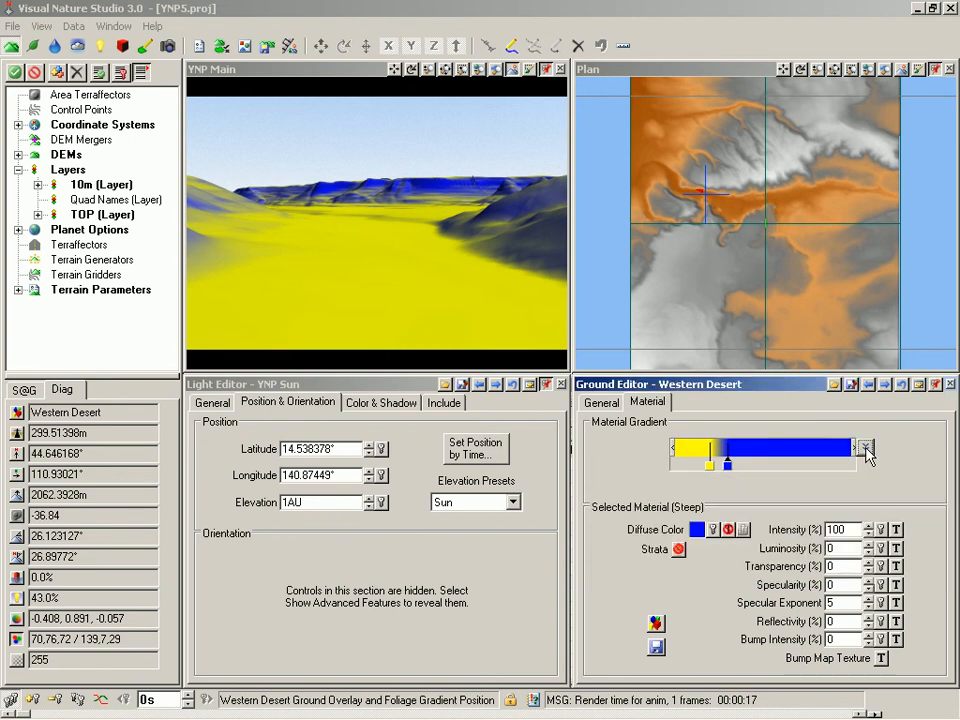
key(ctrl+s)
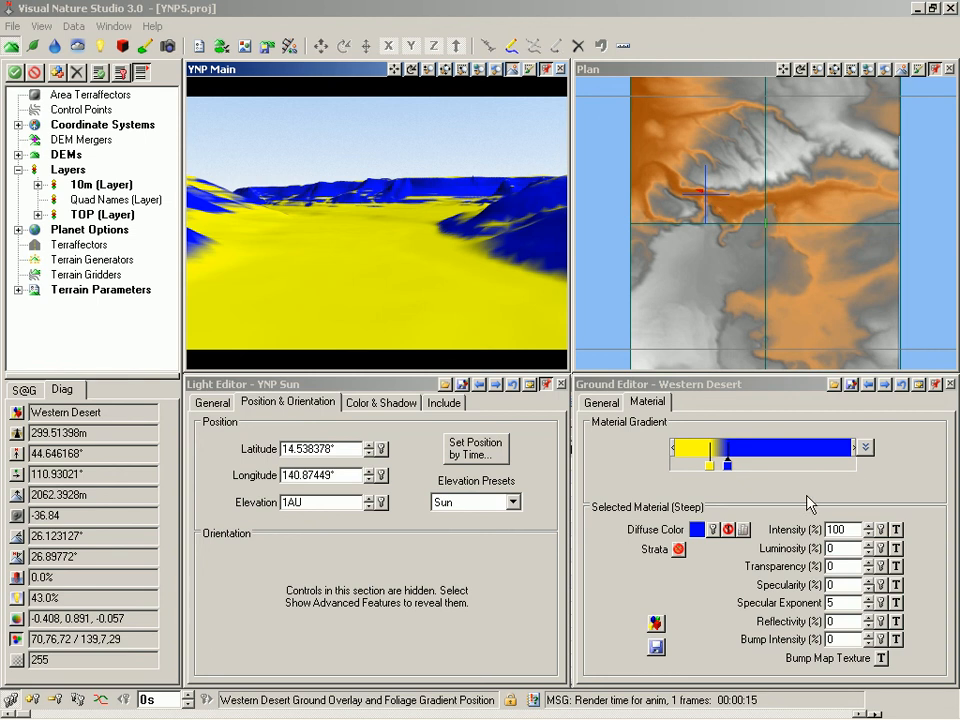
- Re-enable the Steep material's diffuse color texture and its strata
click(729, 531)
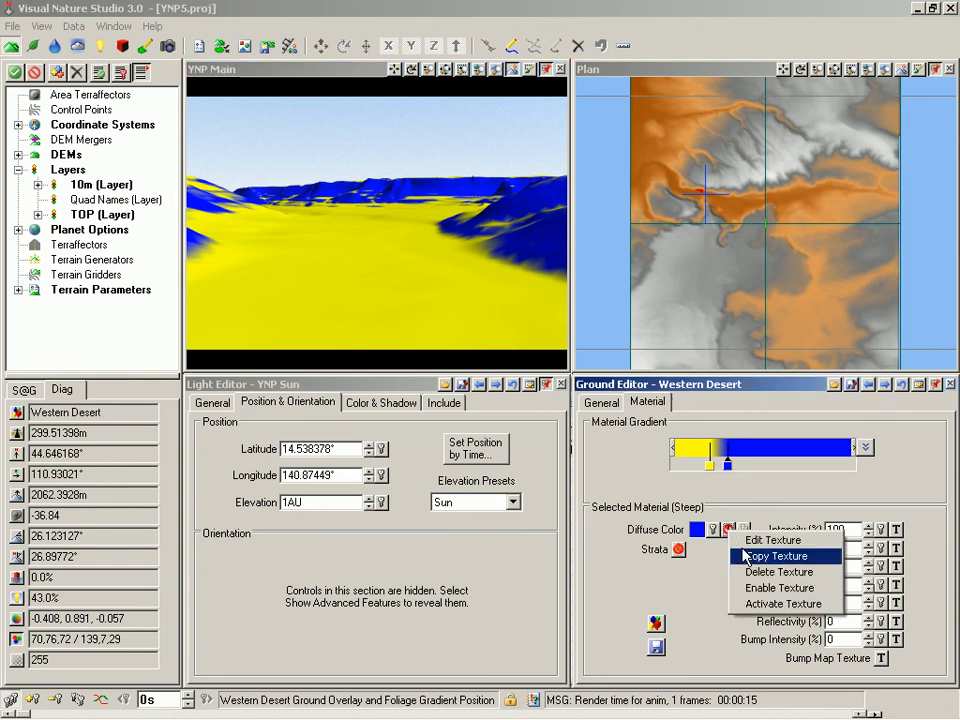
click(767, 588)
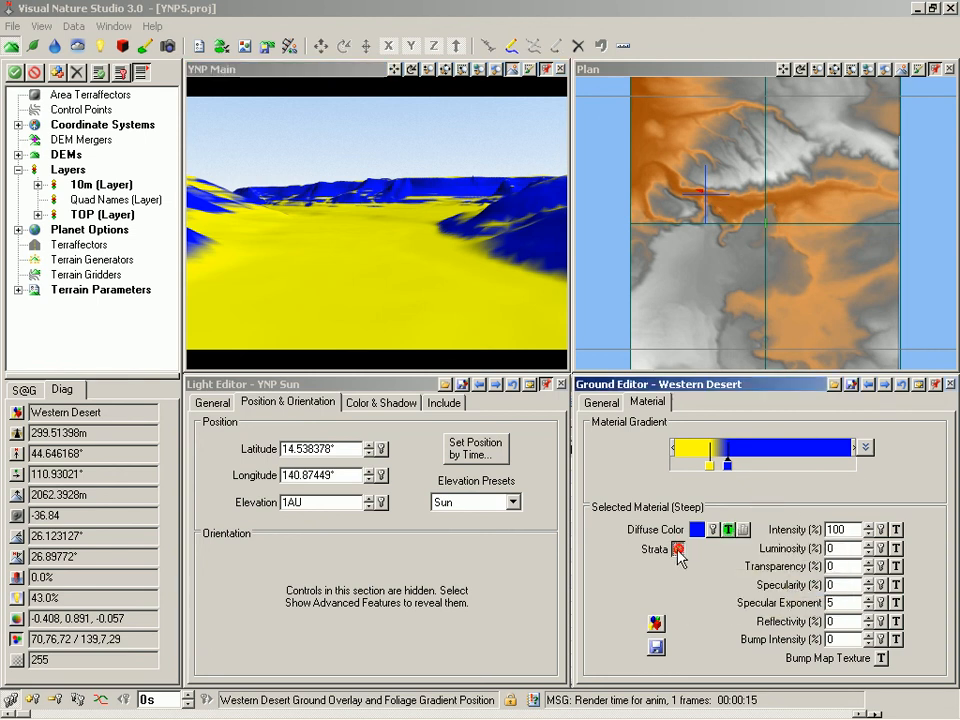
click(679, 549)
click(718, 607)
- Re-enable the diffuse color texture of the Flat material
click(710, 462)
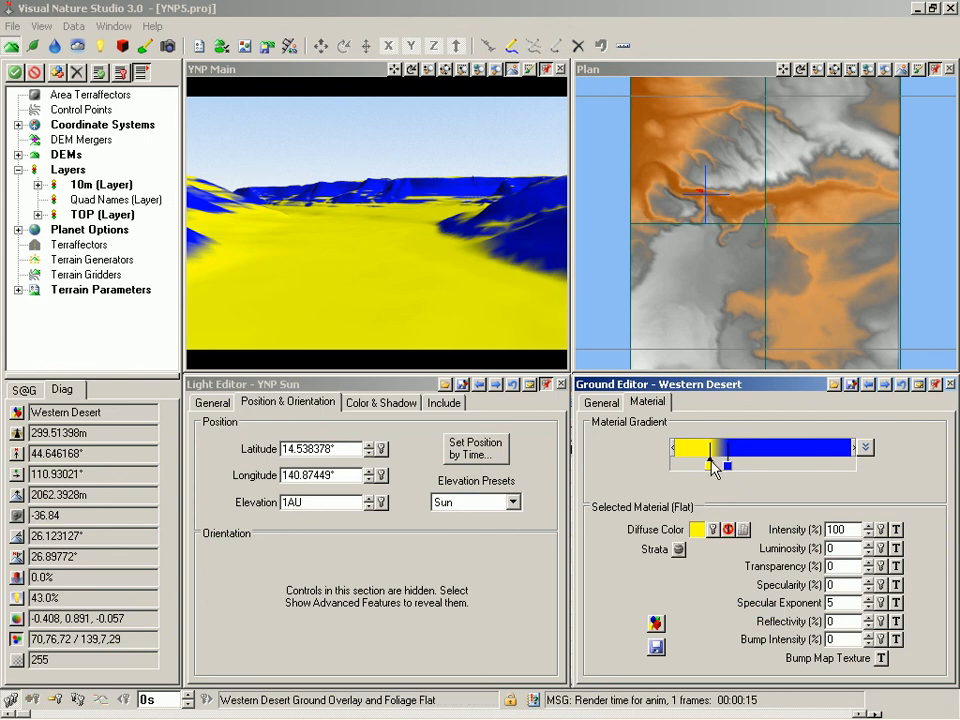
click(729, 529)
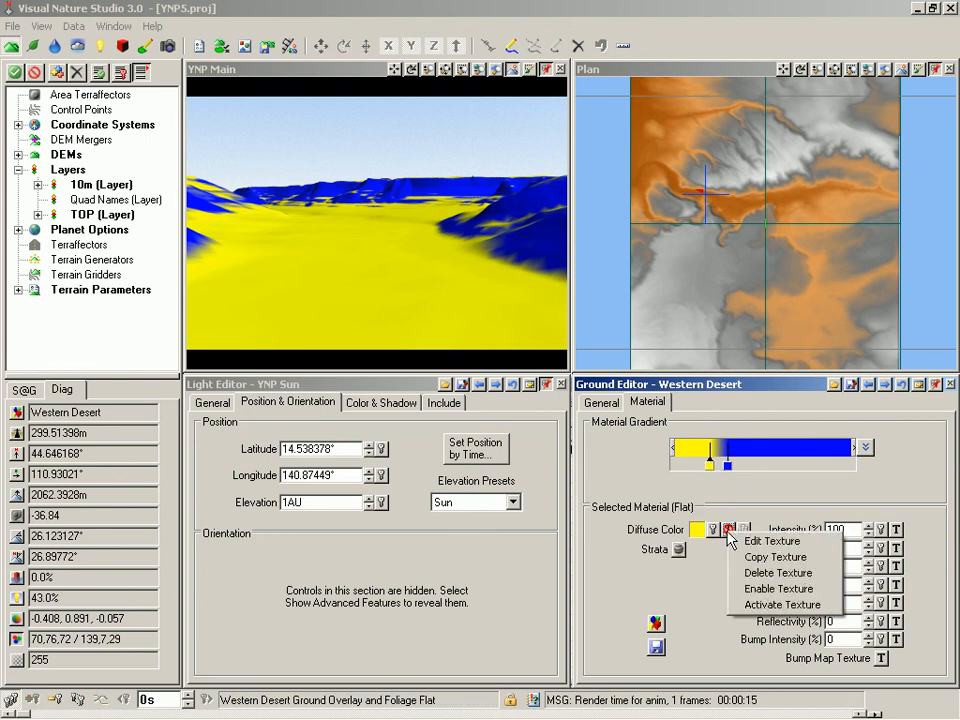
click(752, 589)
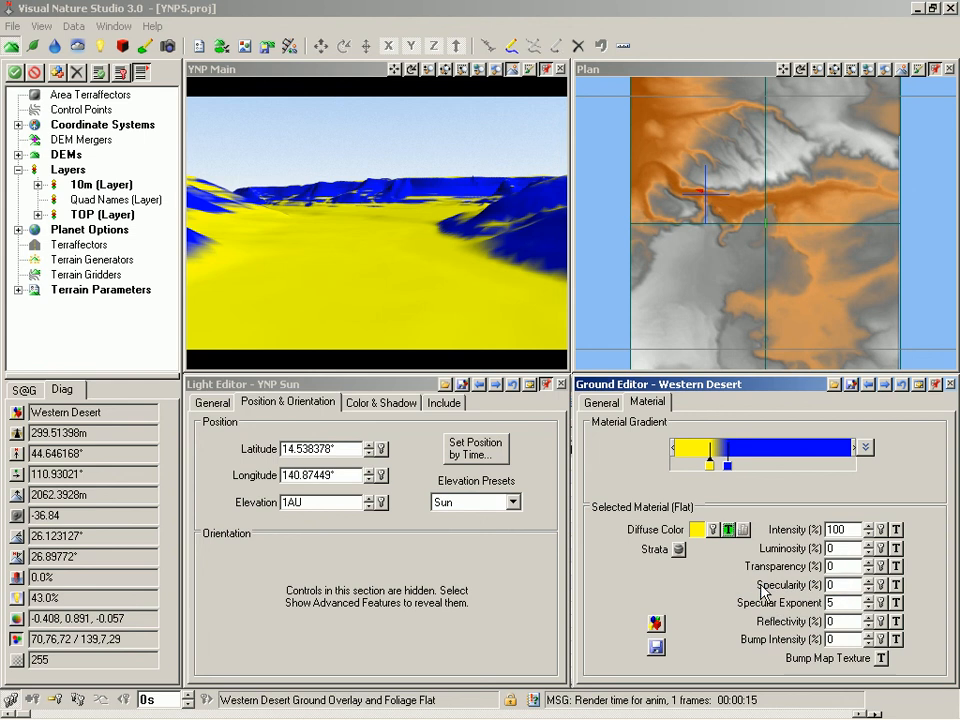